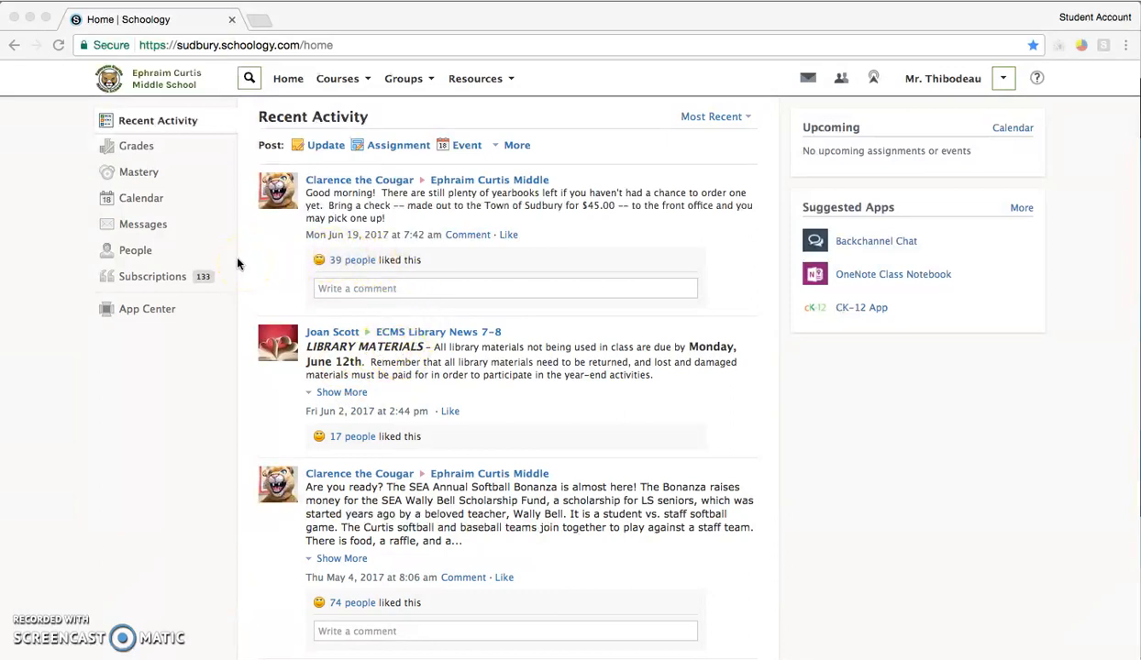
{"action": "left_click", "coordinate": [477, 81]}
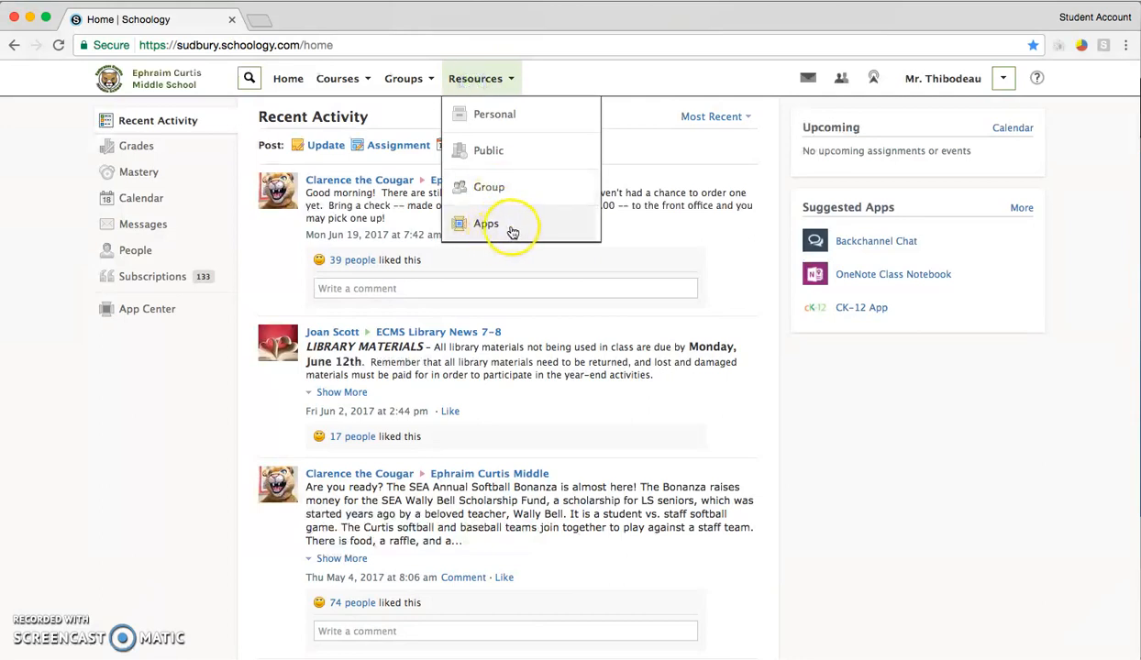
{"action": "left_click", "coordinate": [503, 83]}
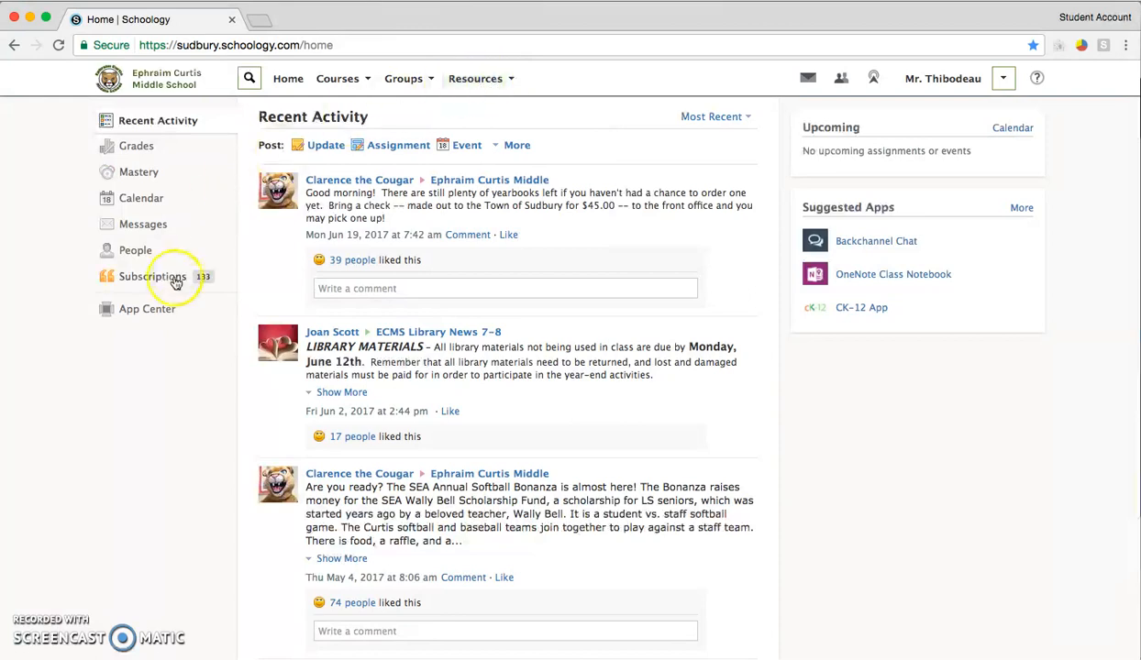
- Find the Google Drive Assignments app in the App Center and open its page
{"action": "left_click", "coordinate": [150, 313]}
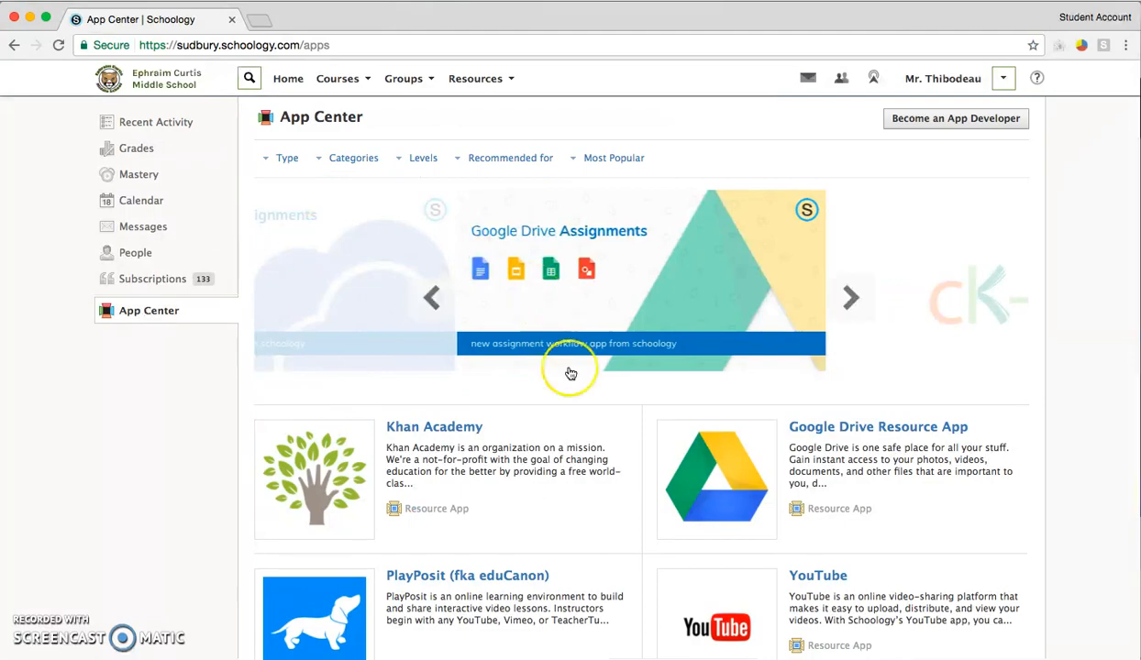
{"action": "scroll", "coordinate": [555, 427], "scroll_direction": "down", "scroll_amount": 10}
{"action": "scroll", "coordinate": [553, 427], "scroll_direction": "down", "scroll_amount": 12}
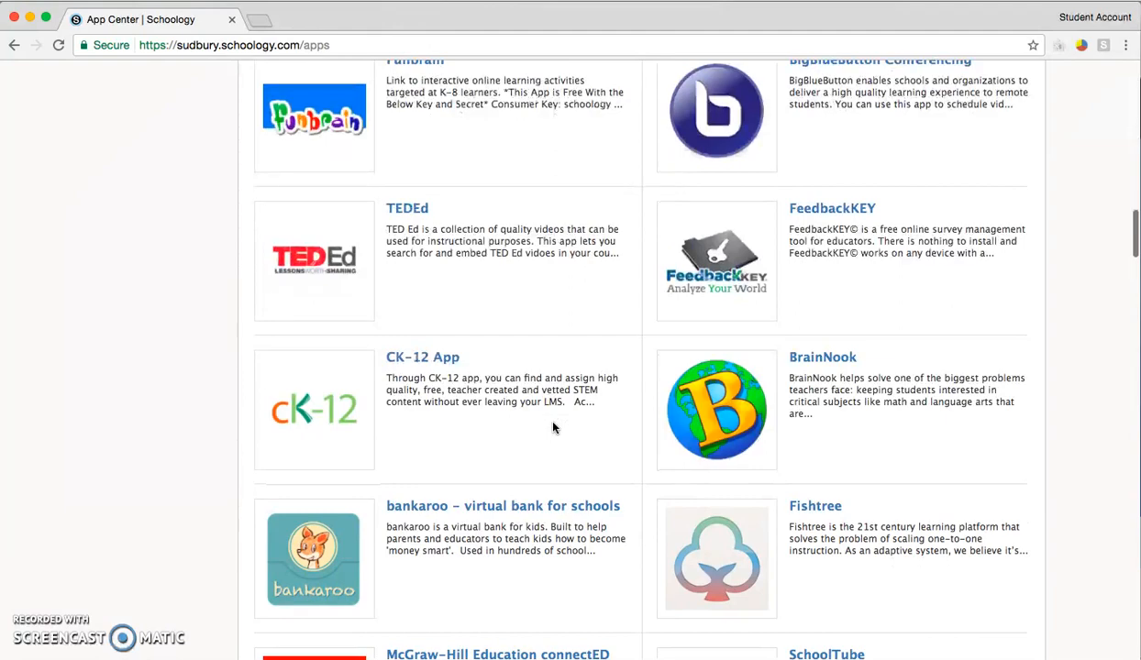
{"action": "scroll", "coordinate": [553, 427], "scroll_direction": "up", "scroll_amount": 8}
{"action": "scroll", "coordinate": [553, 427], "scroll_direction": "up", "scroll_amount": 4}
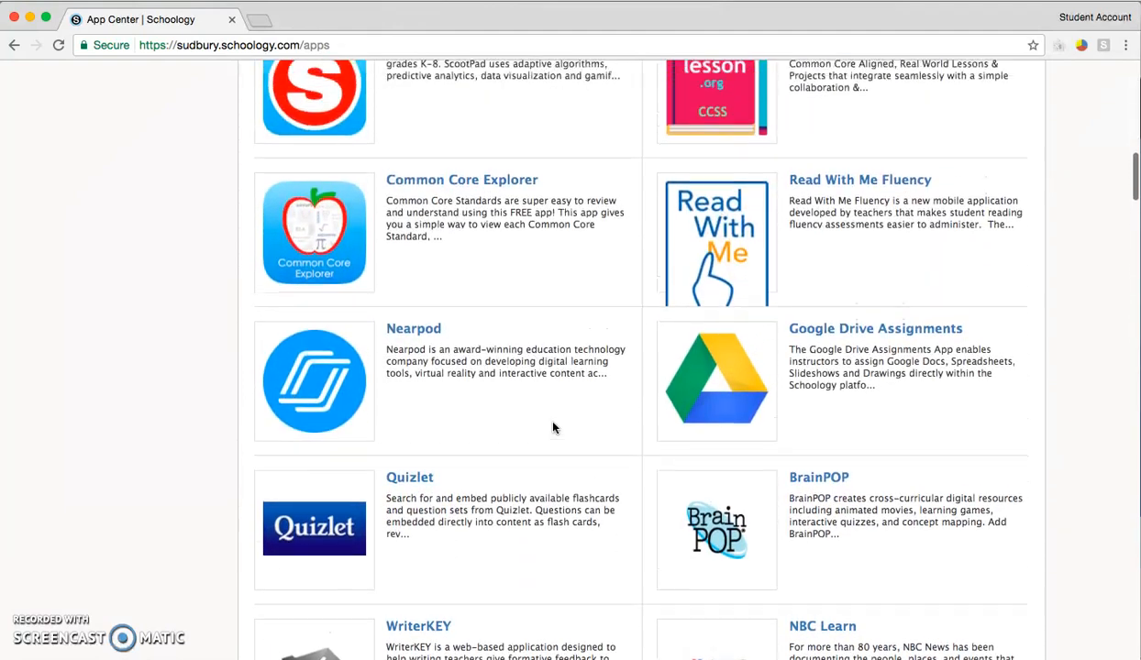
{"action": "scroll", "coordinate": [553, 427], "scroll_direction": "up", "scroll_amount": 5}
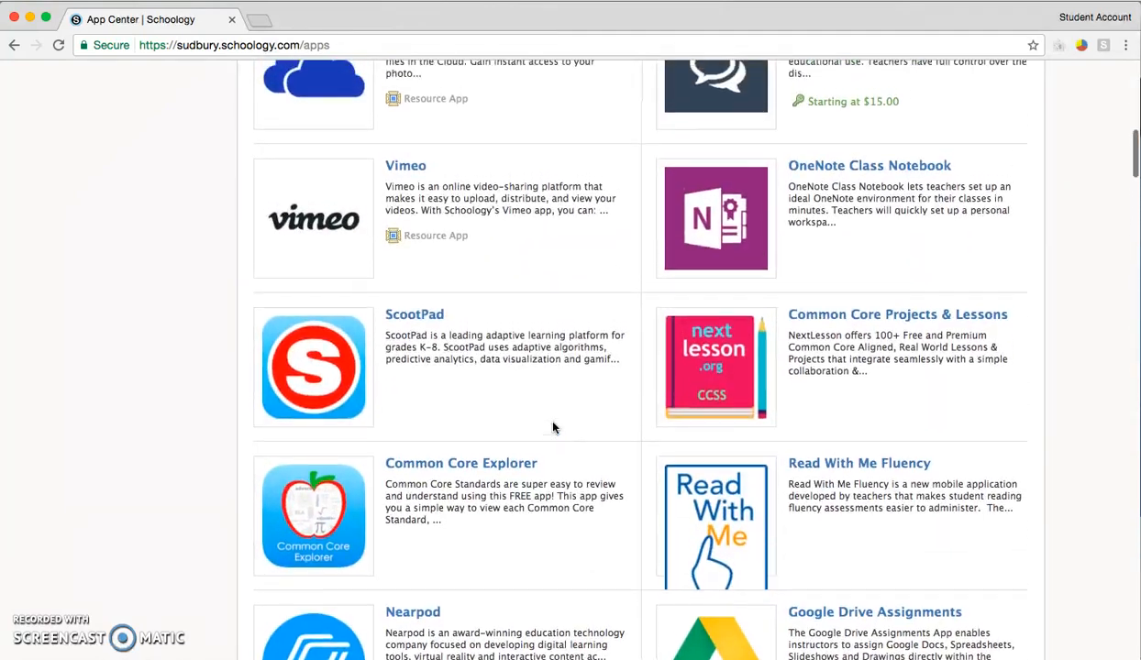
{"action": "scroll", "coordinate": [553, 428], "scroll_direction": "up", "scroll_amount": 2}
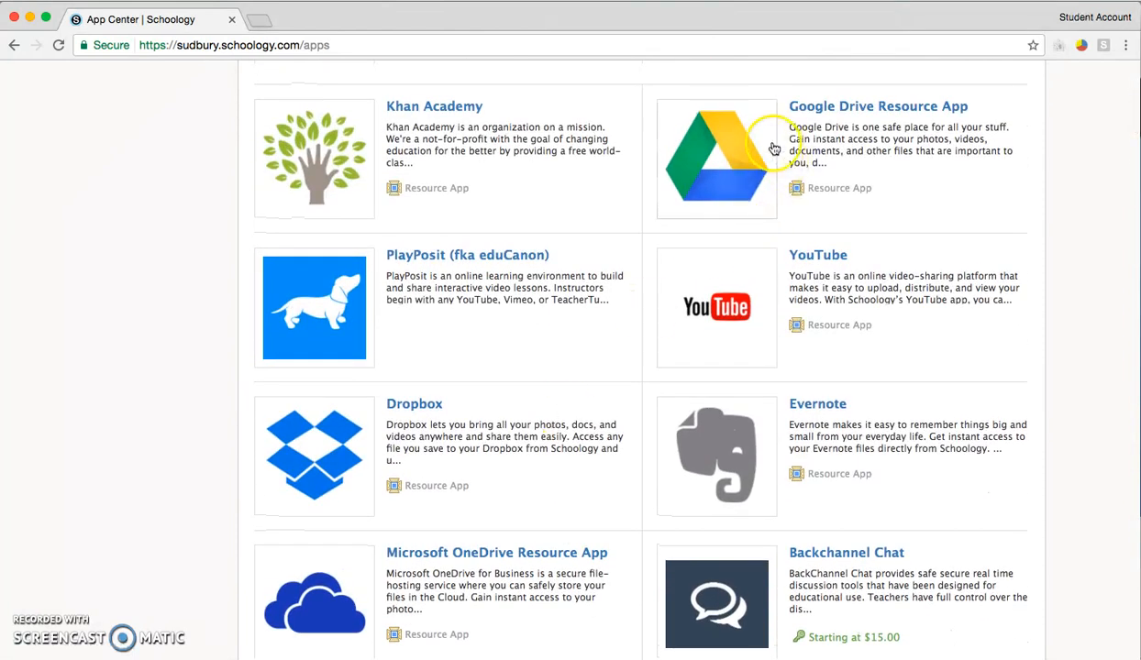
{"action": "scroll", "coordinate": [889, 124], "scroll_direction": "up", "scroll_amount": 1}
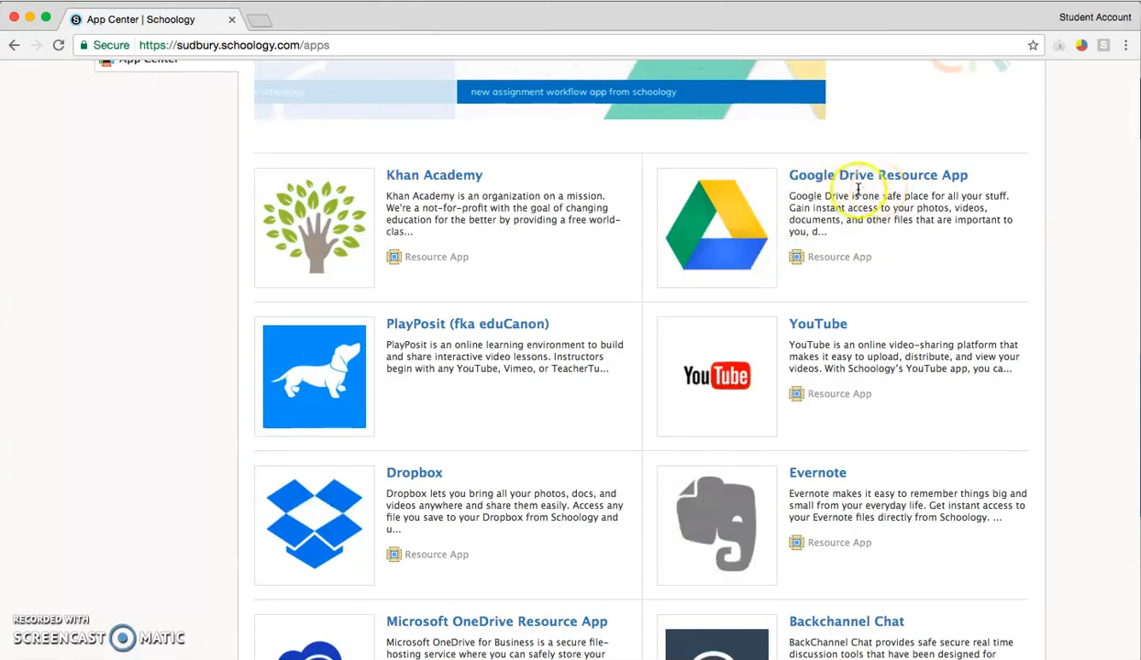
{"action": "scroll", "coordinate": [859, 229], "scroll_direction": "down", "scroll_amount": 5}
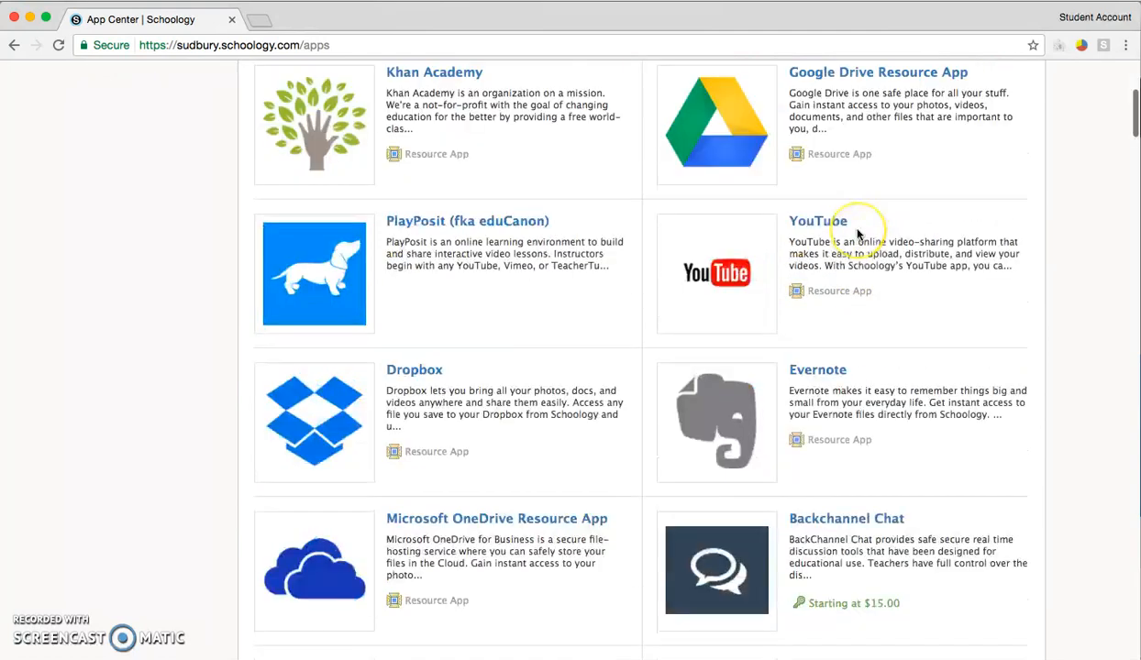
{"action": "scroll", "coordinate": [858, 234], "scroll_direction": "down", "scroll_amount": 6}
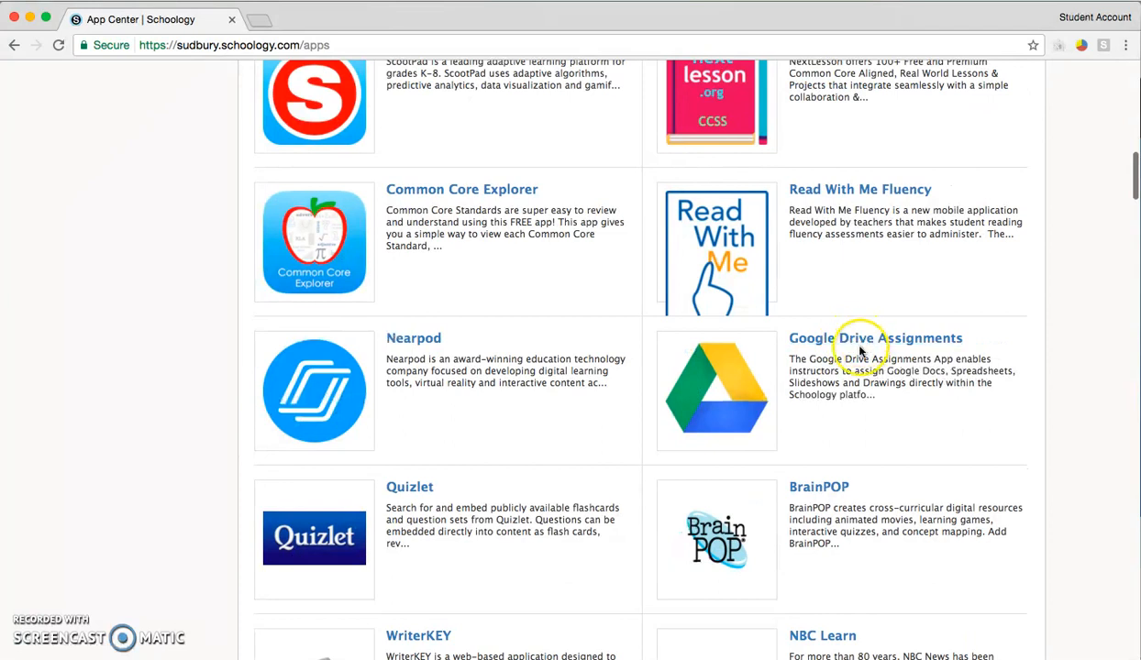
{"action": "left_click", "coordinate": [849, 341]}
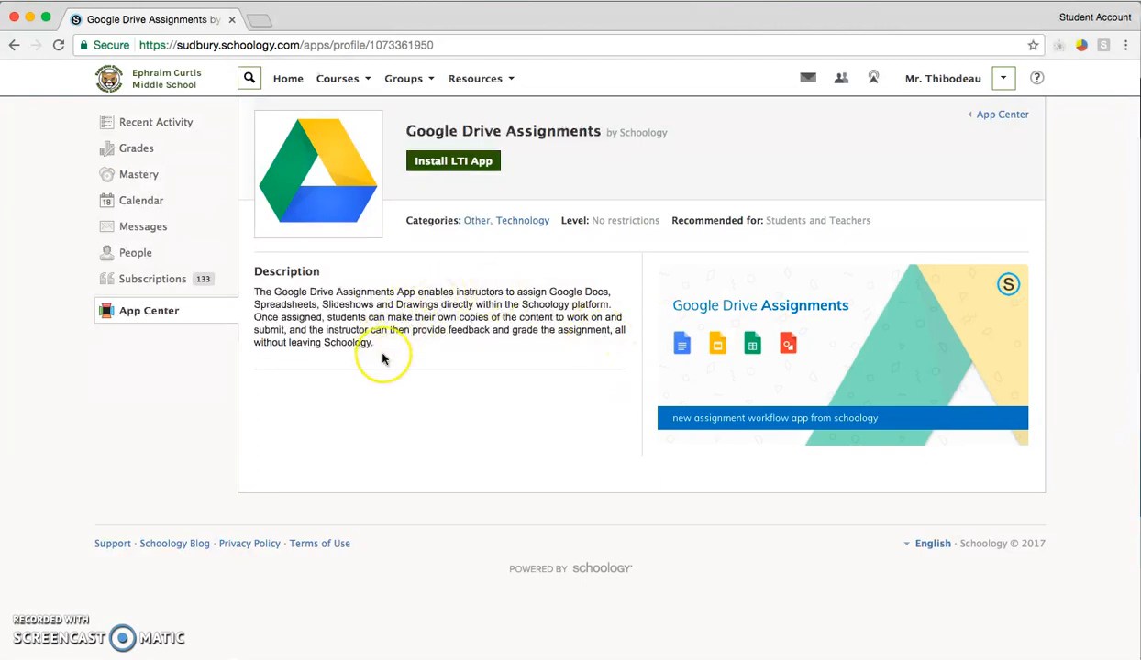
- Install the Google Drive Assignments LTI app for all the listed ELA courses, keeping the course admins only option selected
{"action": "left_click", "coordinate": [442, 167]}
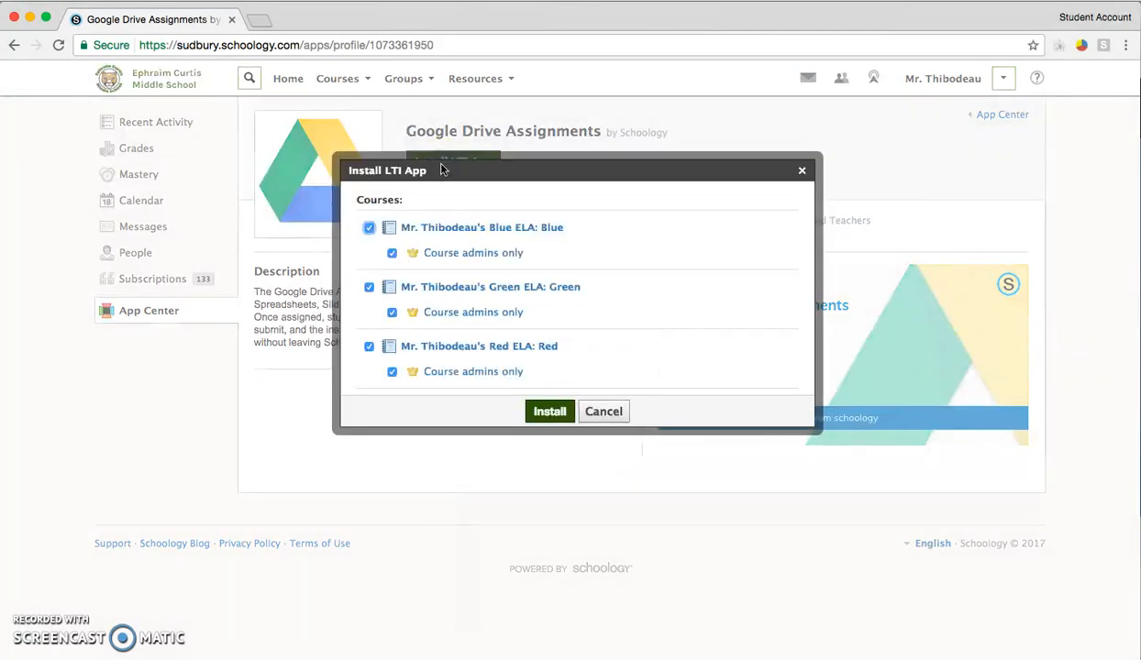
{"action": "scroll", "coordinate": [440, 277], "scroll_direction": "down", "scroll_amount": 3}
{"action": "scroll", "coordinate": [474, 278], "scroll_direction": "up", "scroll_amount": 3}
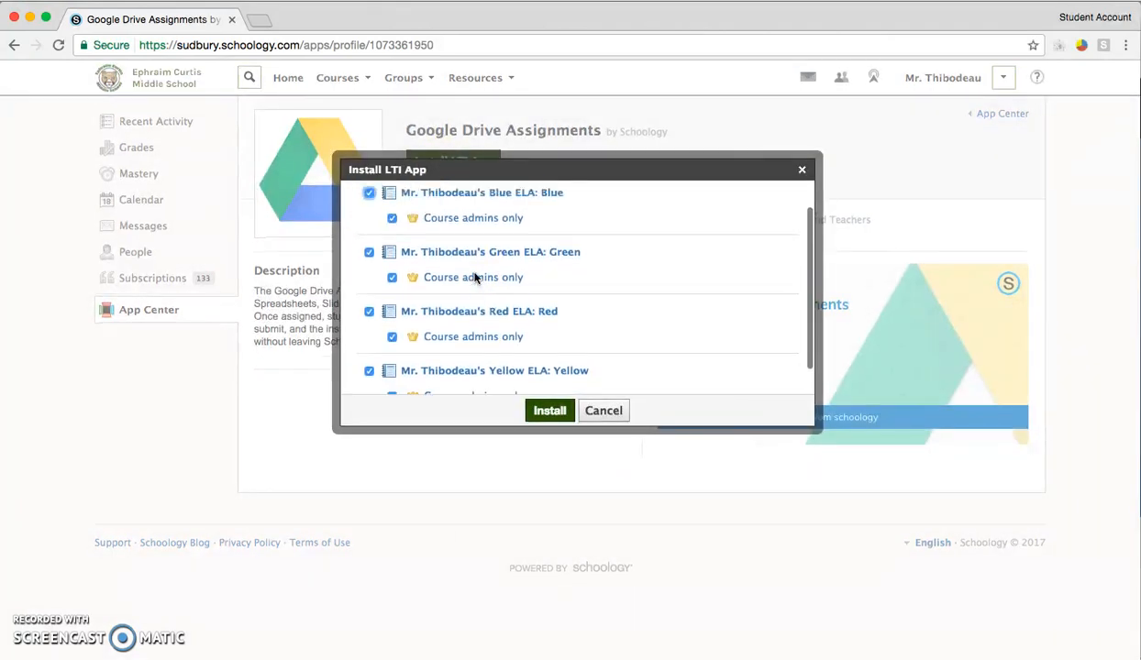
{"action": "left_click", "coordinate": [370, 235]}
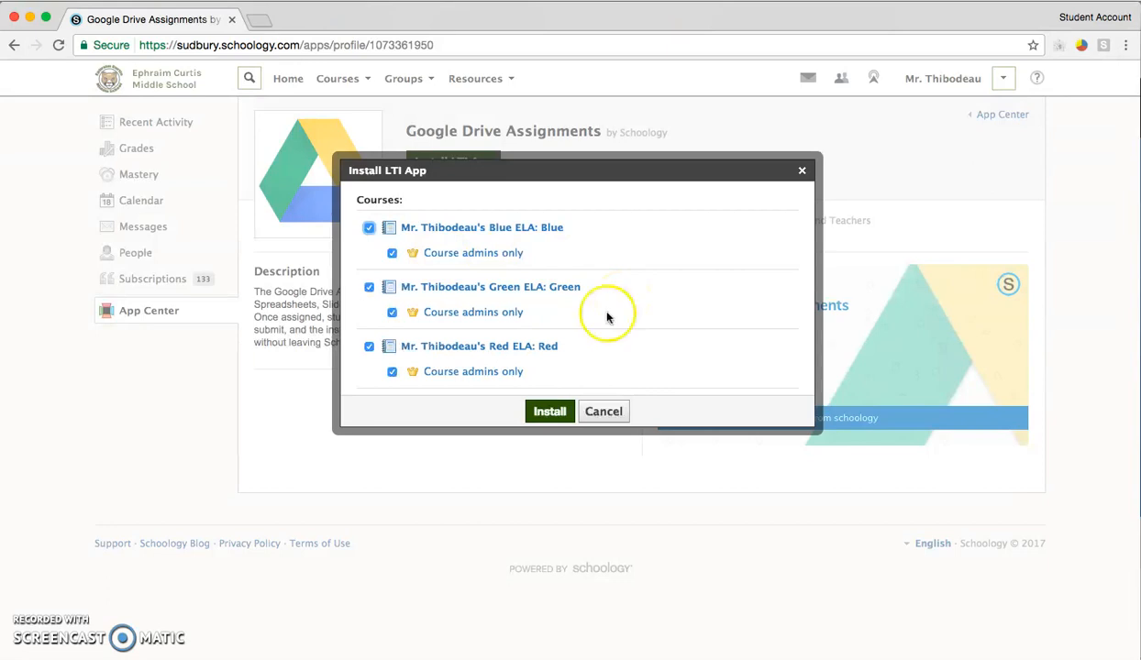
{"action": "left_click", "coordinate": [549, 411]}
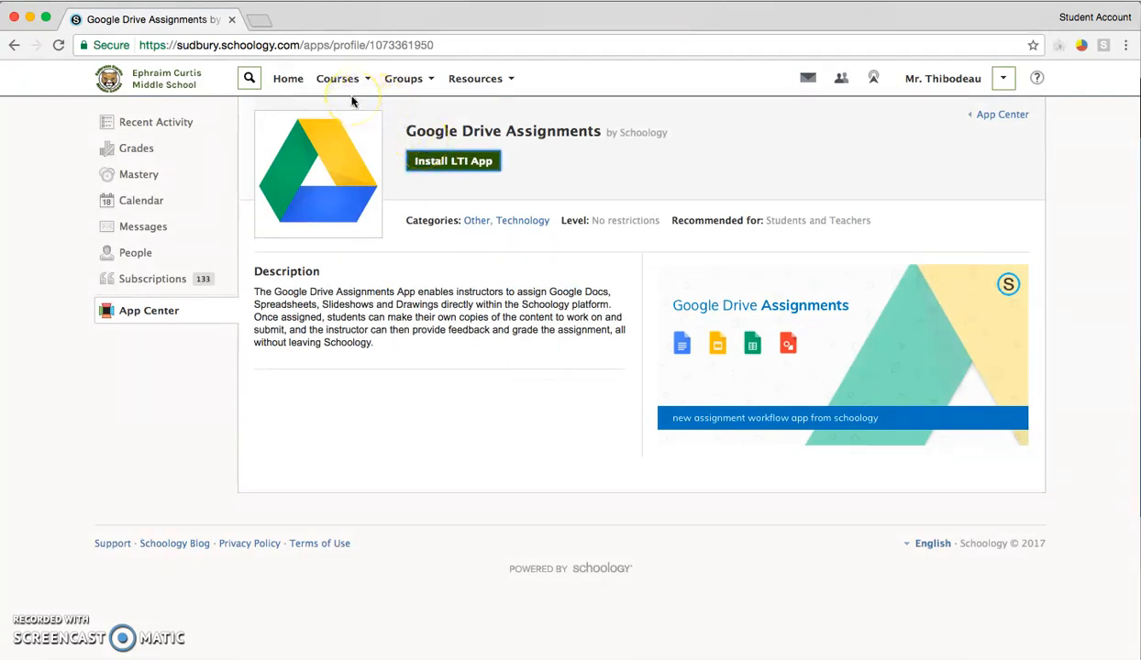
- Return to the home page and open the Blue ELA course's materials
{"action": "left_click", "coordinate": [291, 82]}
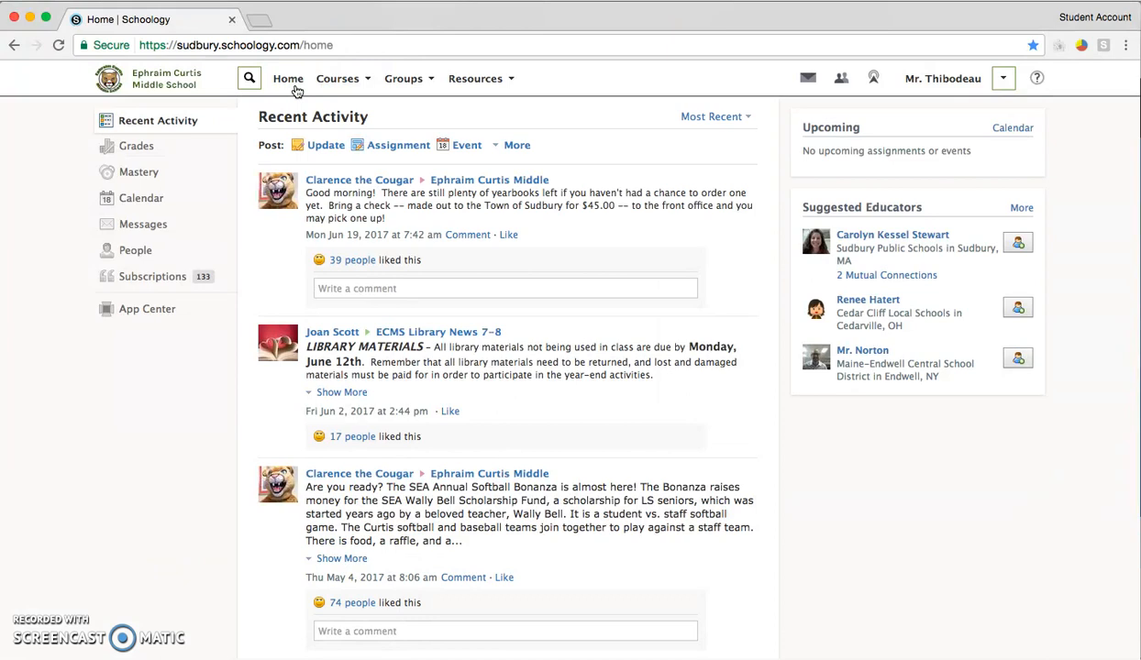
{"action": "left_click", "coordinate": [332, 84]}
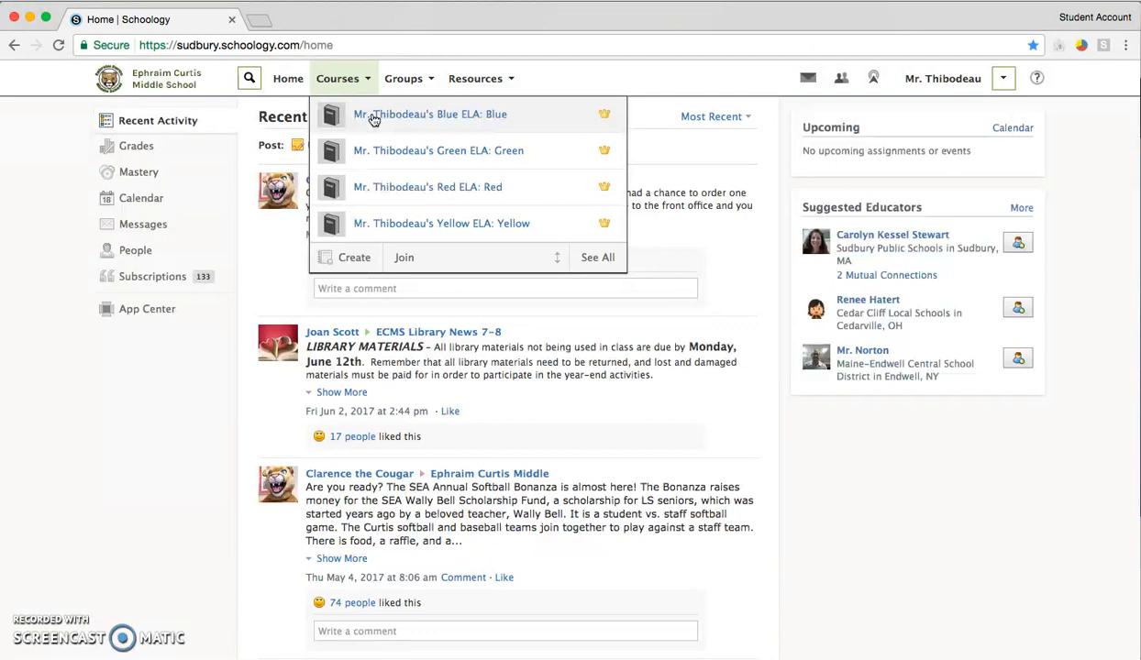
{"action": "left_click", "coordinate": [373, 117]}
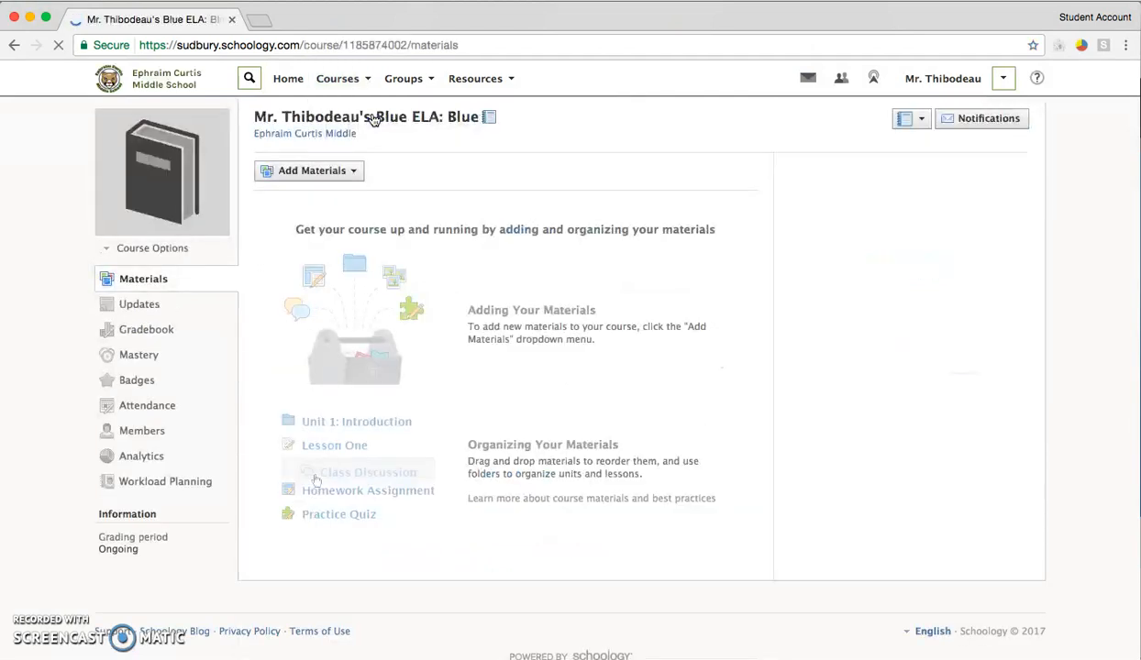
{"action": "left_click", "coordinate": [502, 303]}
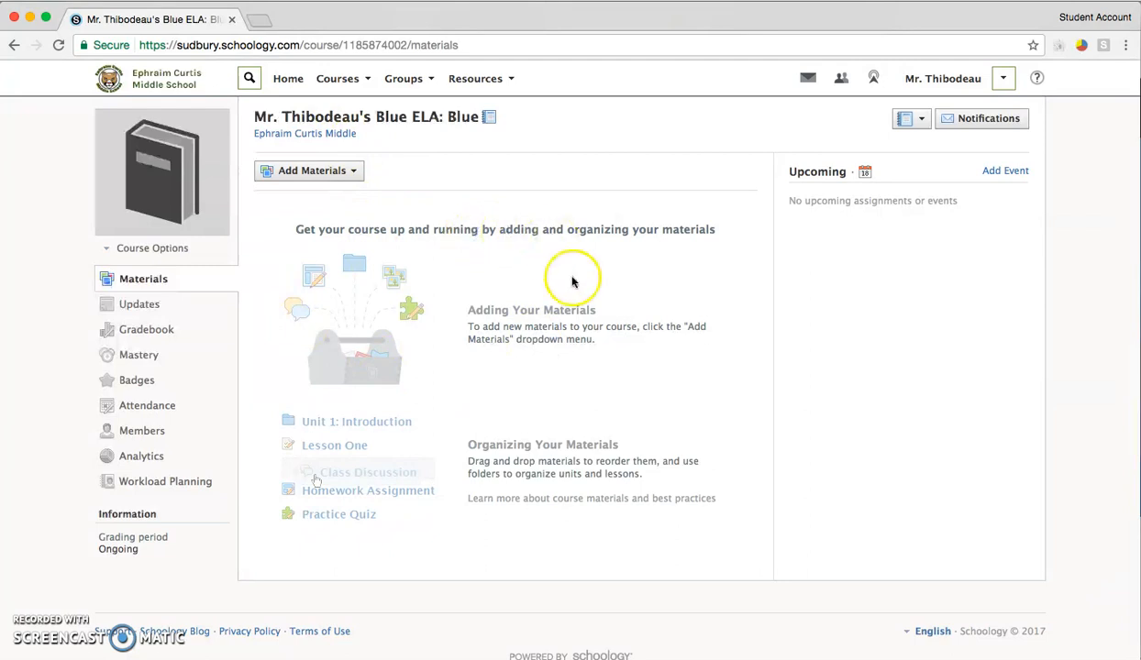
- Start a new assignment in the course, name it "Testing 1, 2, 3" and set its category to (Ungraded)
{"action": "left_click", "coordinate": [306, 171]}
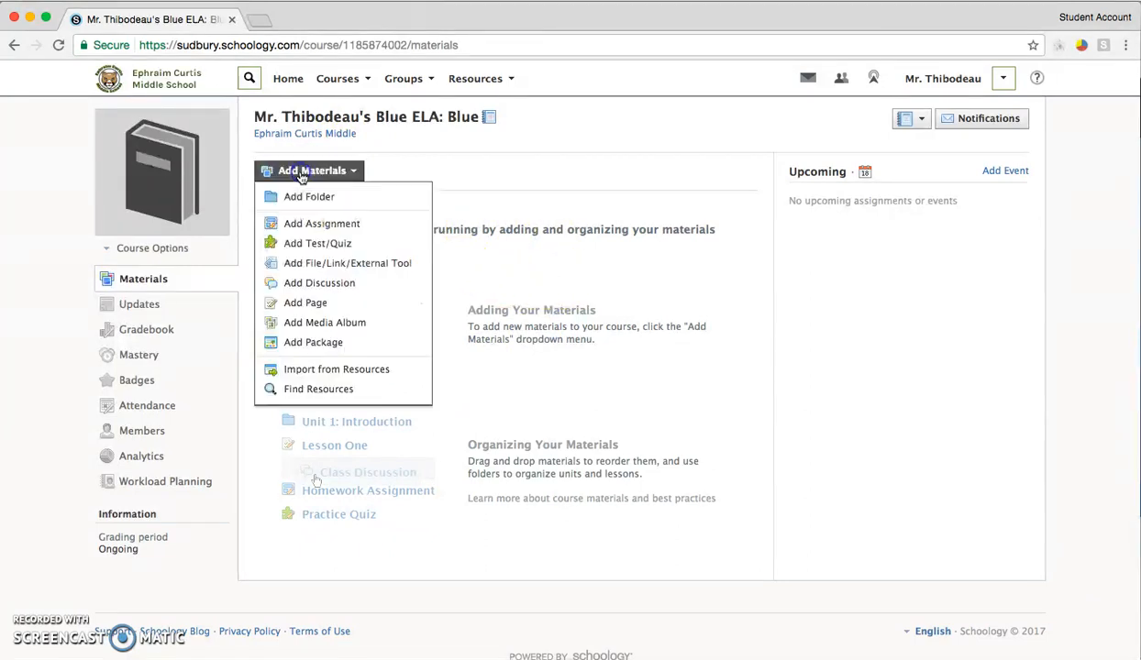
{"action": "left_click", "coordinate": [332, 225]}
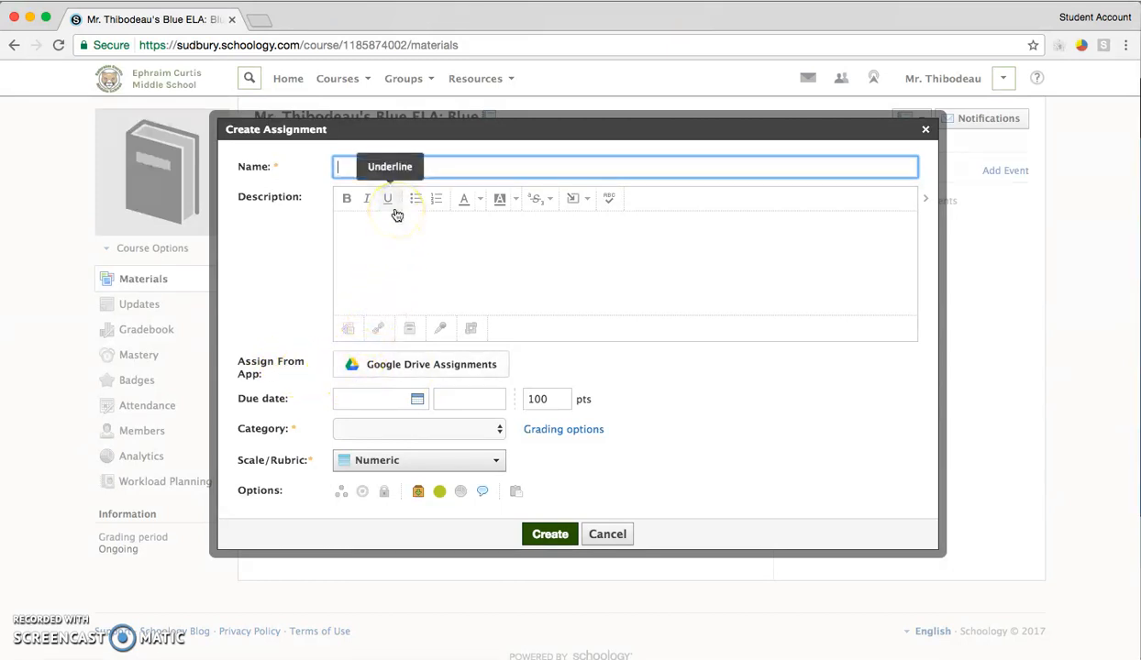
{"action": "type", "text": "Testing 1, 2, 3"}
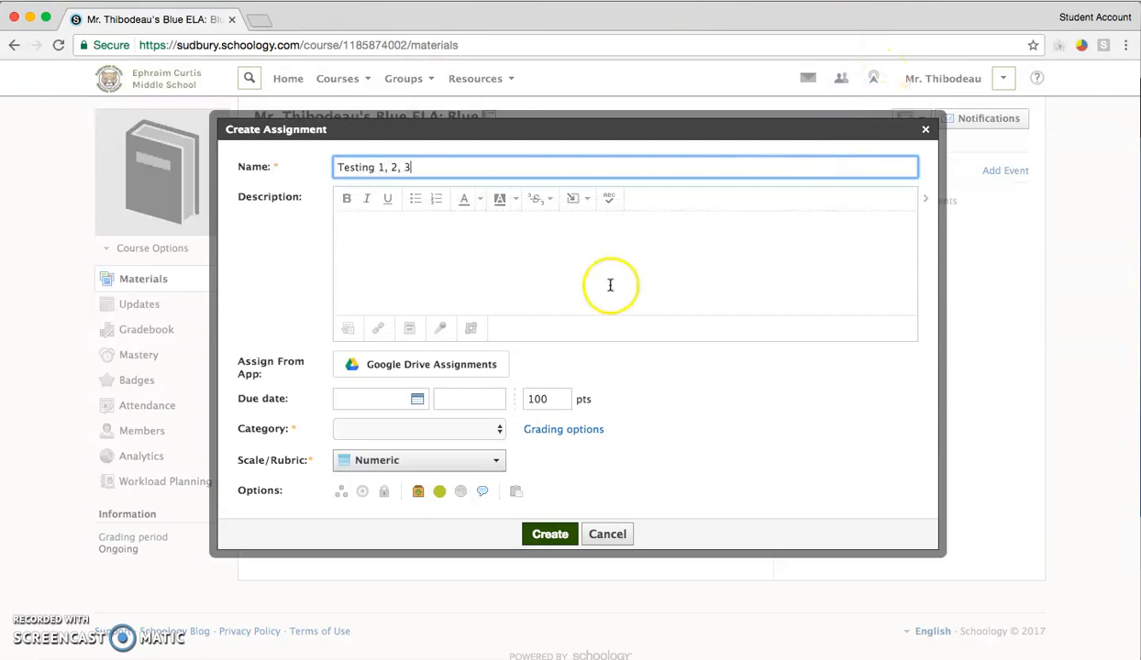
{"action": "left_click", "coordinate": [410, 429]}
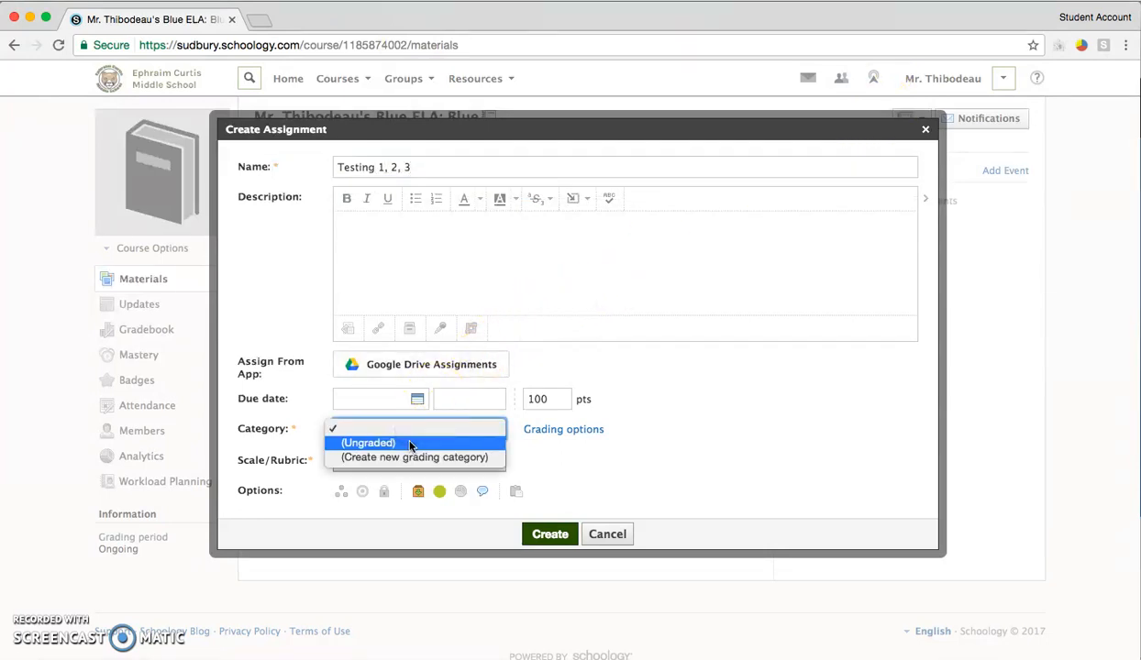
{"action": "left_click", "coordinate": [410, 445]}
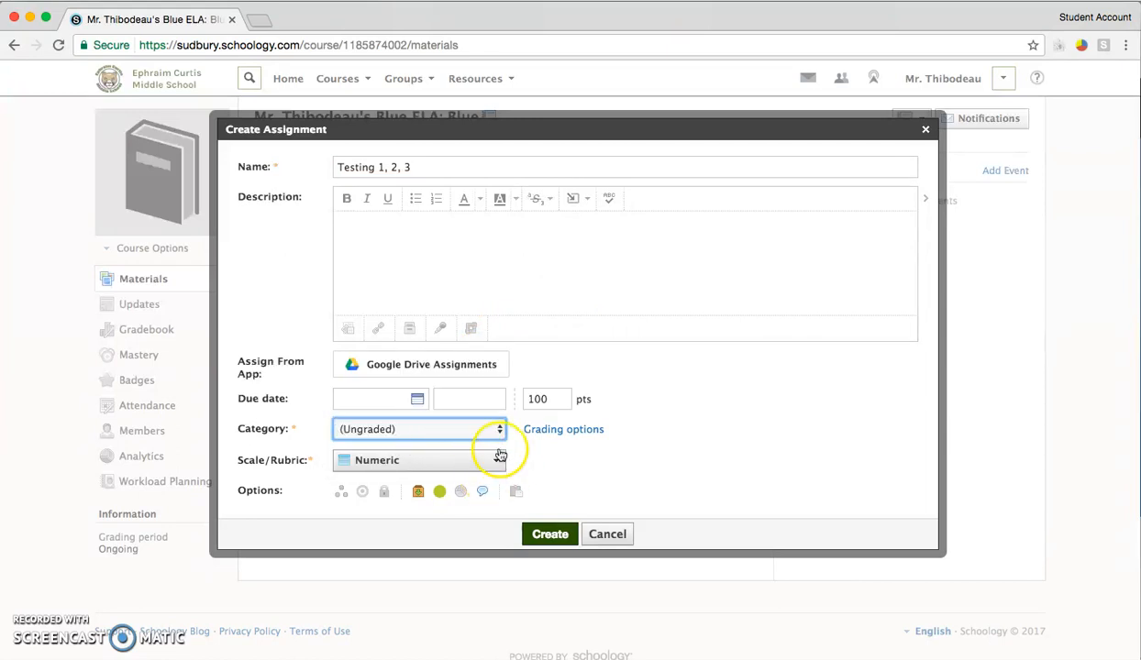
- Attach the document "Copy of TKAMResearchGraphicOrganizer" to the assignment through the Google Drive Assignments app
{"action": "left_click", "coordinate": [447, 365]}
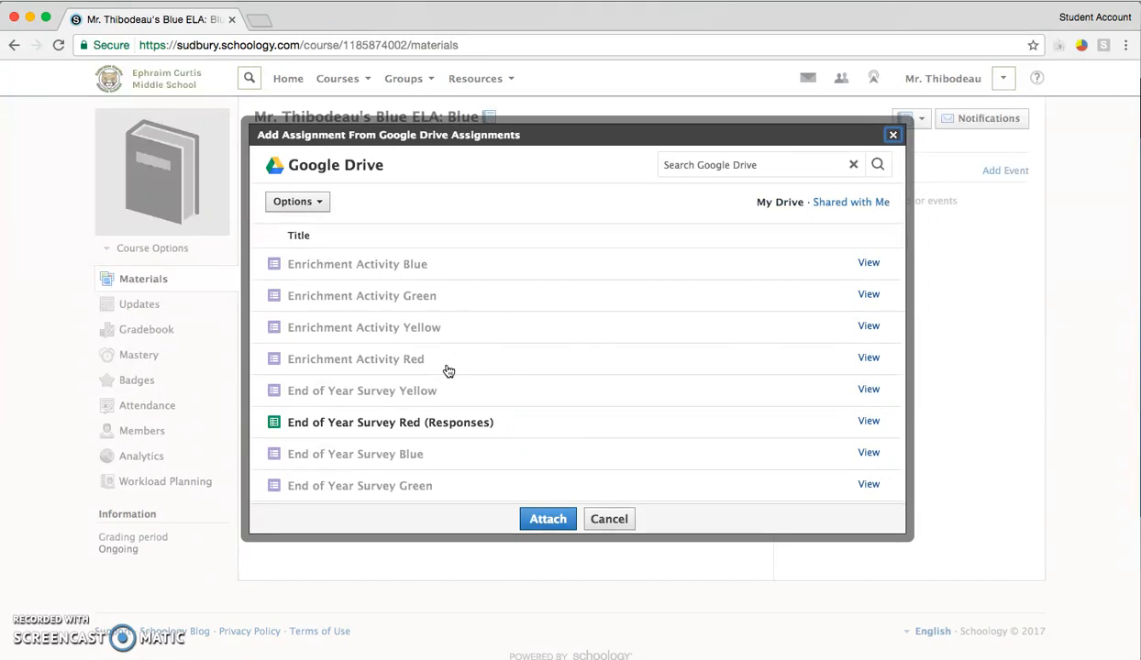
{"action": "scroll", "coordinate": [448, 370], "scroll_direction": "down", "scroll_amount": 3}
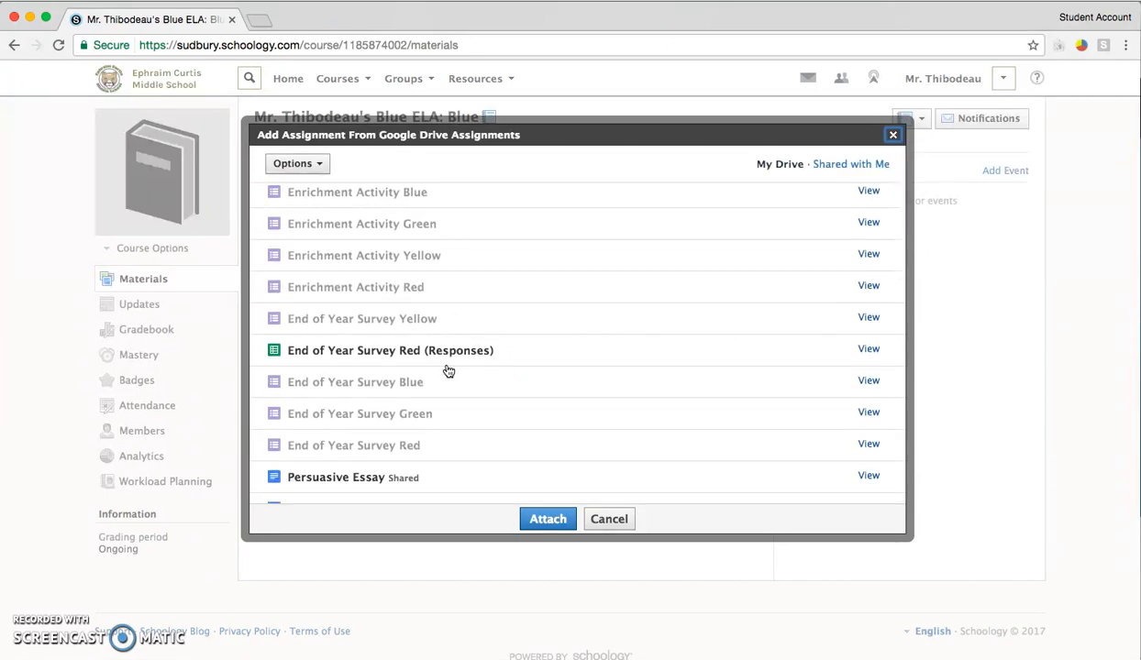
{"action": "scroll", "coordinate": [449, 370], "scroll_direction": "down", "scroll_amount": 6}
{"action": "scroll", "coordinate": [449, 371], "scroll_direction": "down", "scroll_amount": 4}
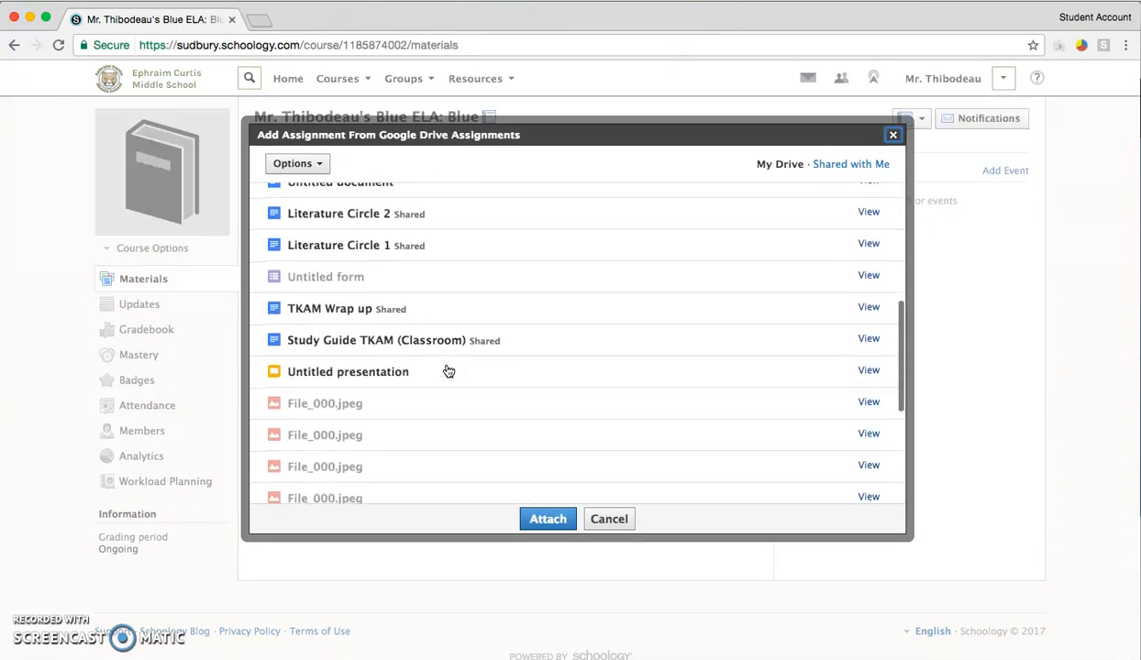
{"action": "scroll", "coordinate": [448, 370], "scroll_direction": "down", "scroll_amount": 2}
{"action": "scroll", "coordinate": [448, 371], "scroll_direction": "down", "scroll_amount": 3}
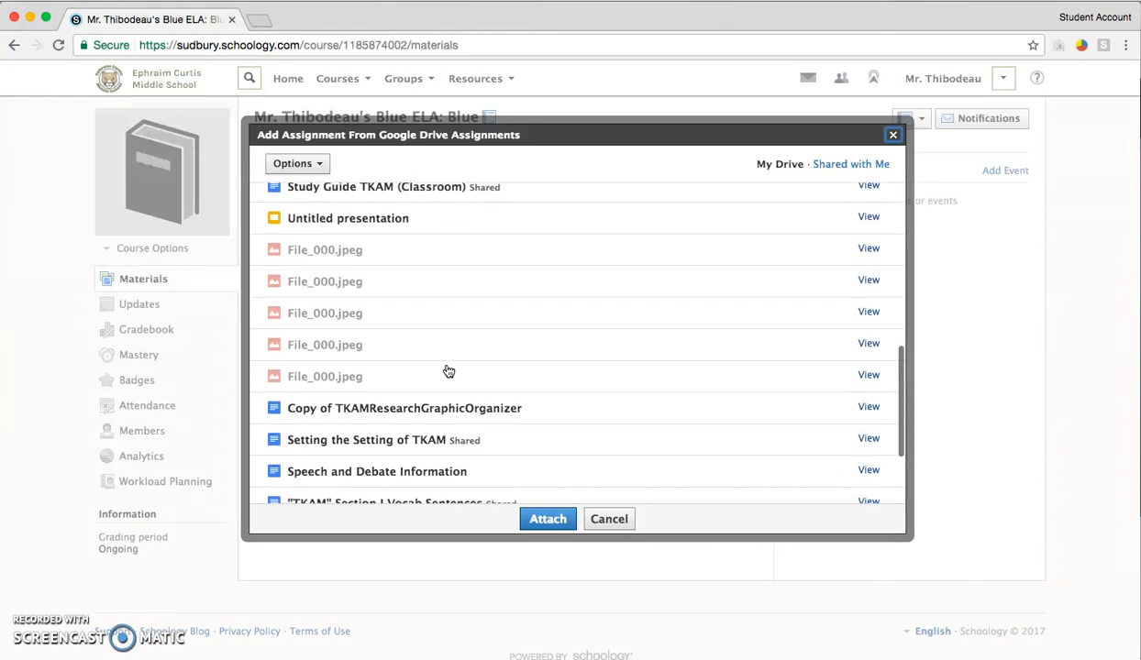
{"action": "left_click", "coordinate": [375, 393]}
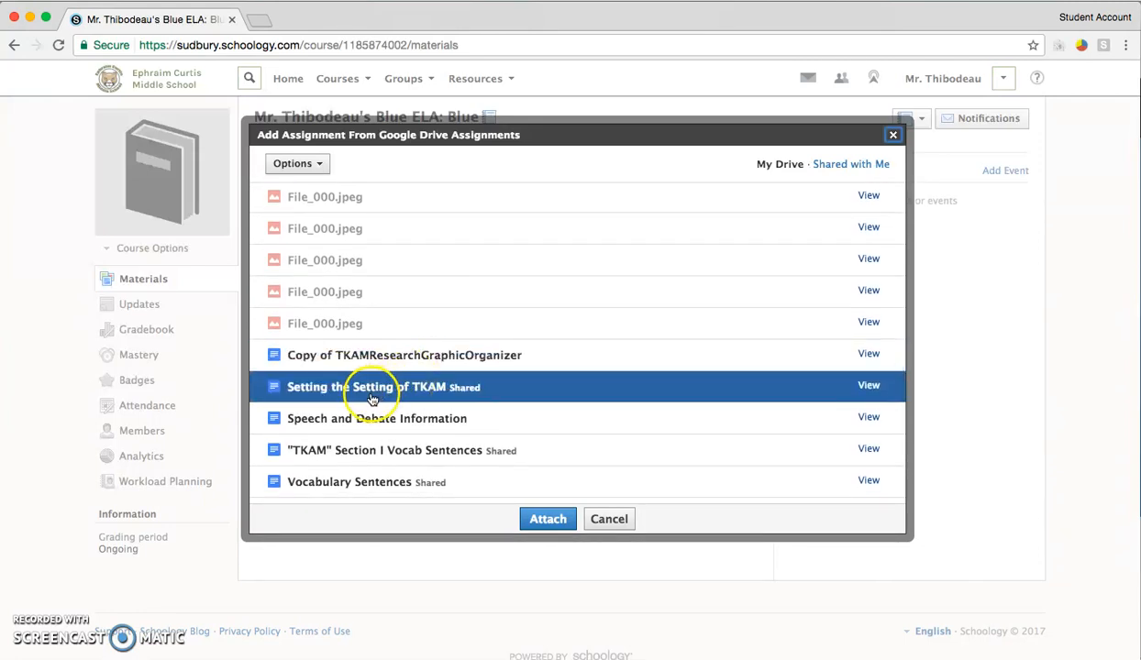
{"action": "left_click", "coordinate": [371, 365]}
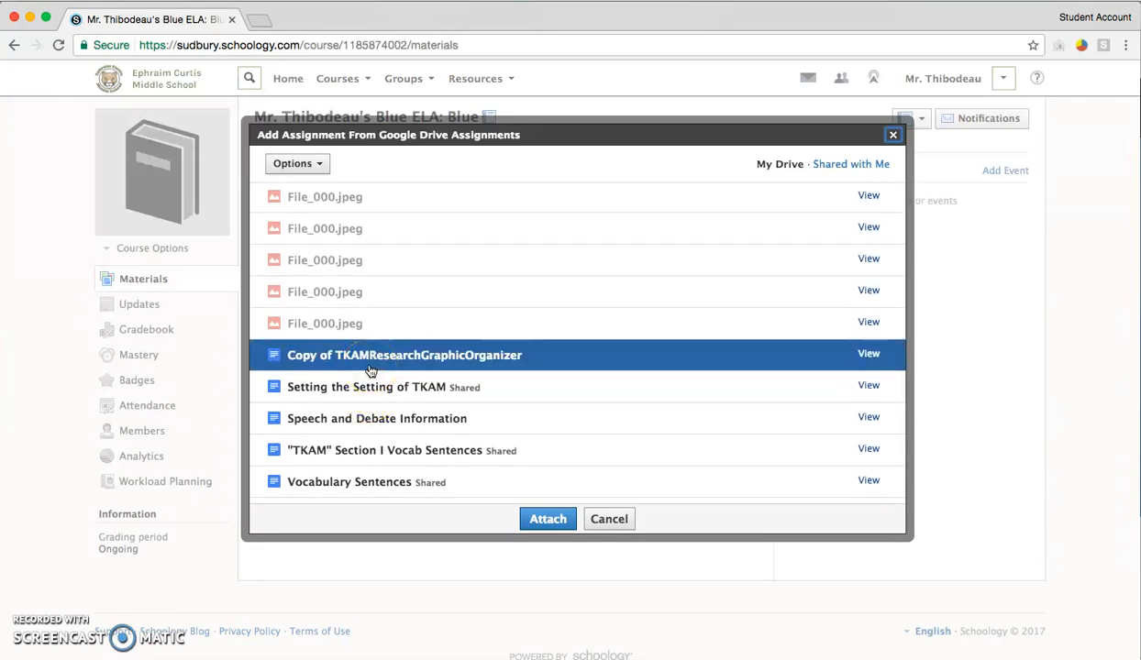
{"action": "left_click", "coordinate": [387, 361]}
{"action": "left_click", "coordinate": [548, 517]}
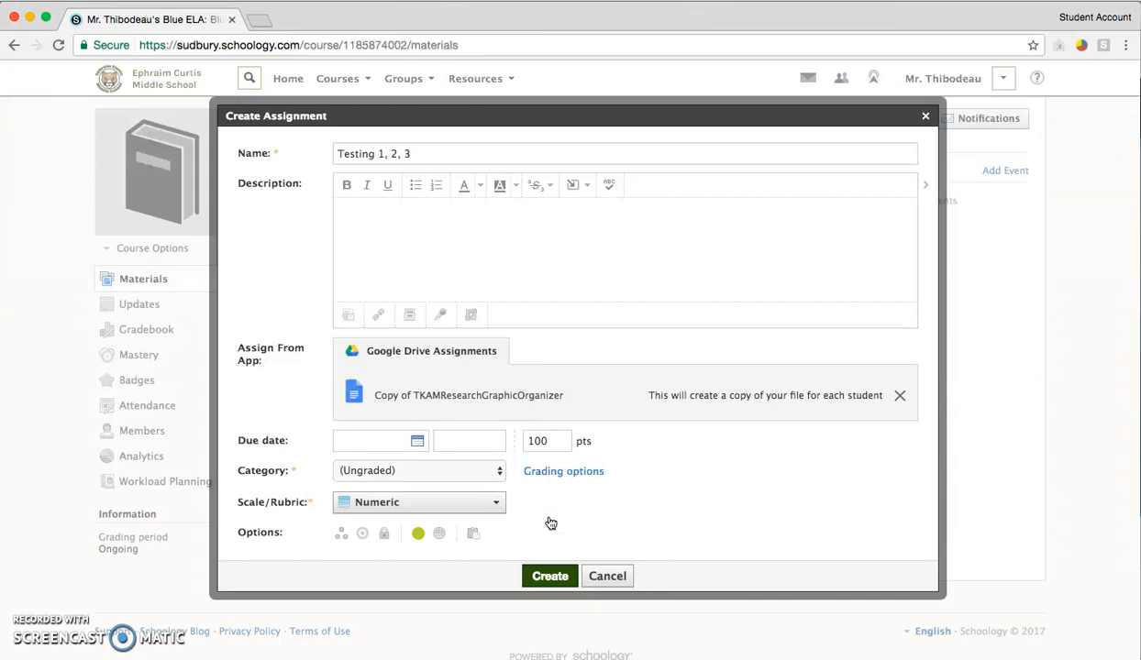